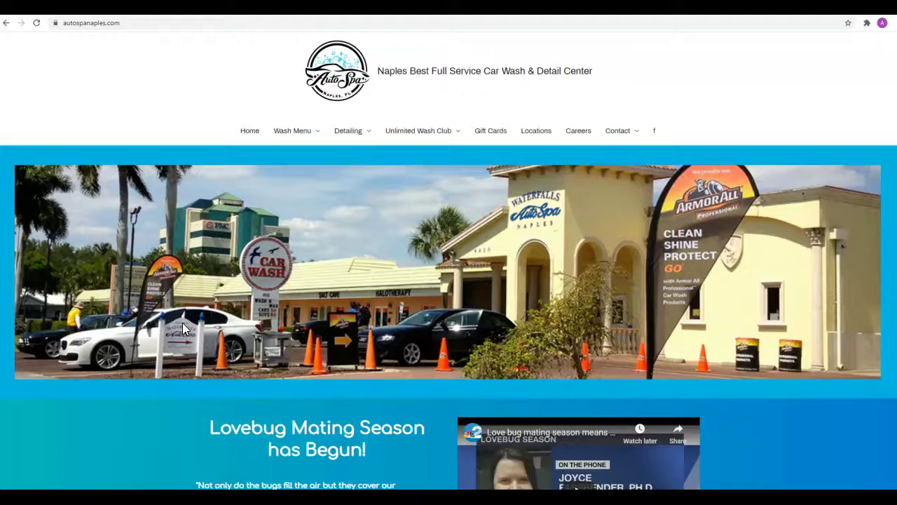
Scroll through the autospanaples.com homepage down to the Express and Complete Detailing section and back
{"action": "left_click", "coordinate": [183, 297]}
{"action": "scroll", "coordinate": [186, 281], "scroll_direction": "down", "scroll_amount": 7}
{"action": "scroll", "coordinate": [179, 285], "scroll_direction": "down", "scroll_amount": 10}
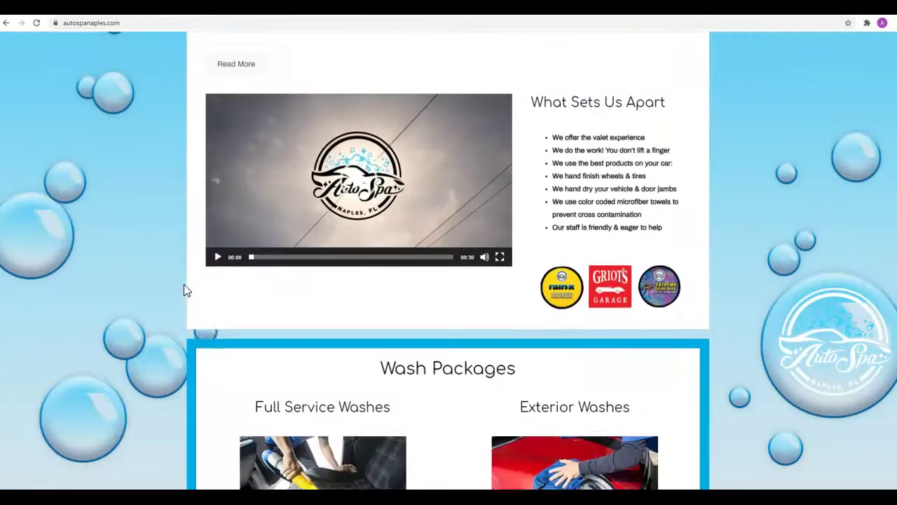
{"action": "scroll", "coordinate": [180, 287], "scroll_direction": "up", "scroll_amount": 7}
{"action": "scroll", "coordinate": [181, 292], "scroll_direction": "up", "scroll_amount": 6}
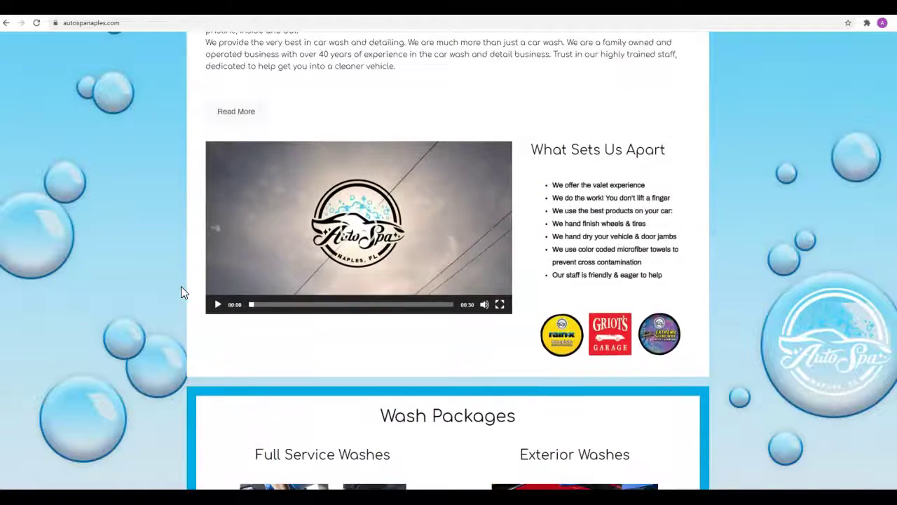
{"action": "scroll", "coordinate": [181, 291], "scroll_direction": "up", "scroll_amount": 5}
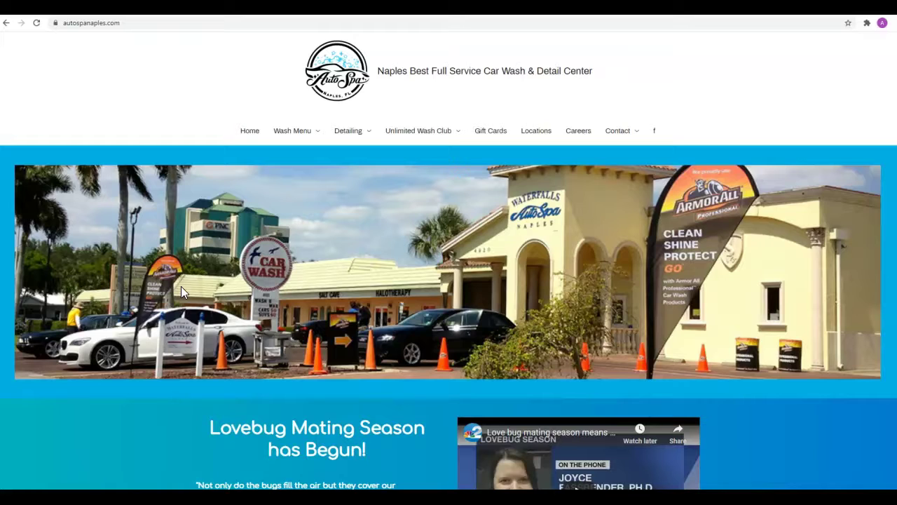
{"action": "scroll", "coordinate": [181, 286], "scroll_direction": "down", "scroll_amount": 5}
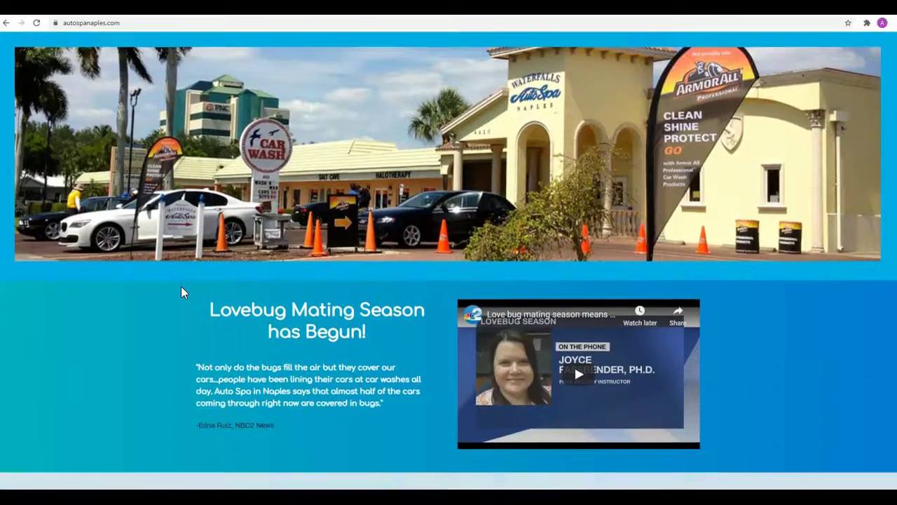
{"action": "scroll", "coordinate": [181, 287], "scroll_direction": "down", "scroll_amount": 7}
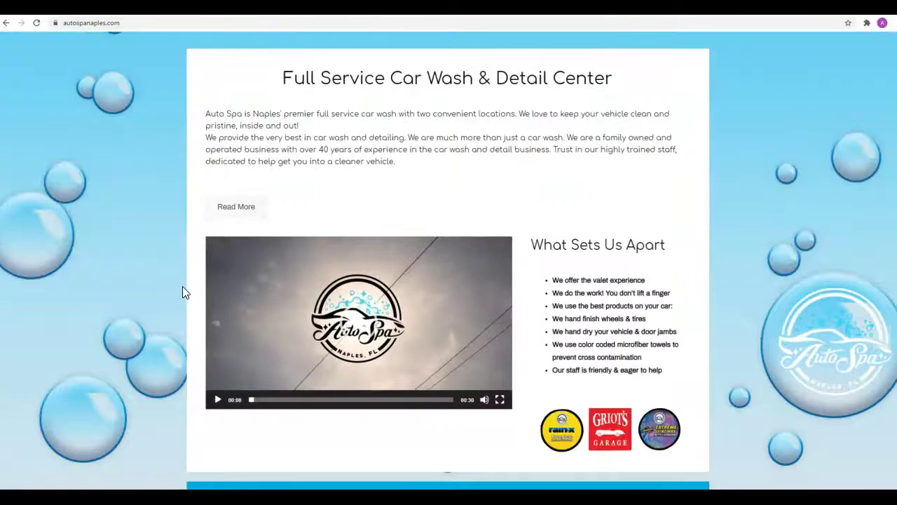
{"action": "scroll", "coordinate": [182, 293], "scroll_direction": "down", "scroll_amount": 3}
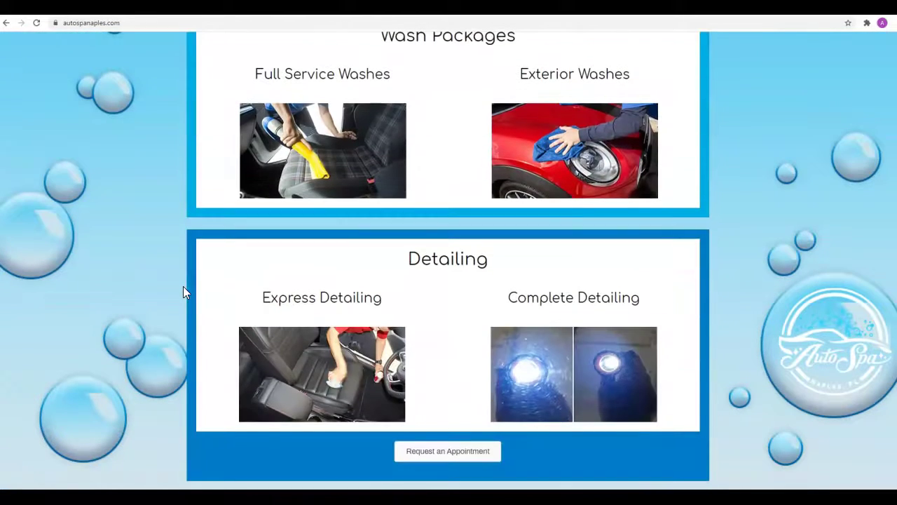
{"action": "scroll", "coordinate": [183, 293], "scroll_direction": "up", "scroll_amount": 10}
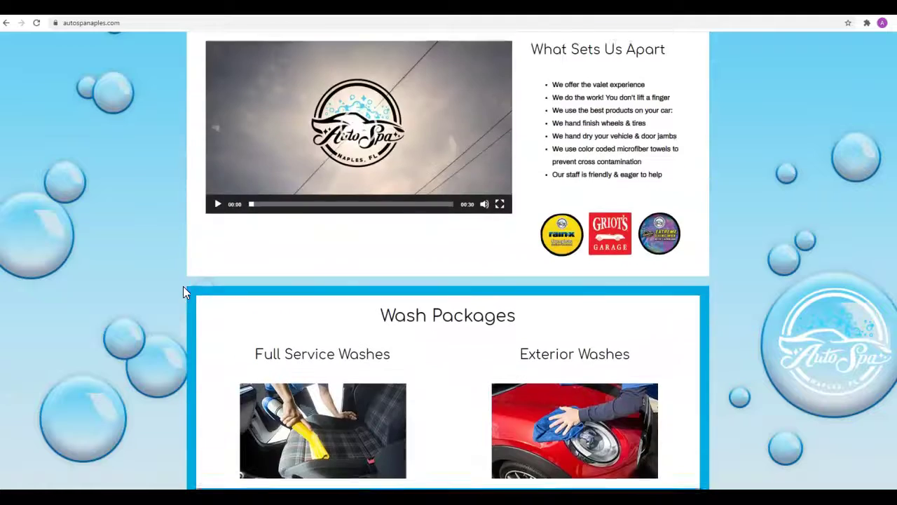
{"action": "scroll", "coordinate": [183, 292], "scroll_direction": "up", "scroll_amount": 5}
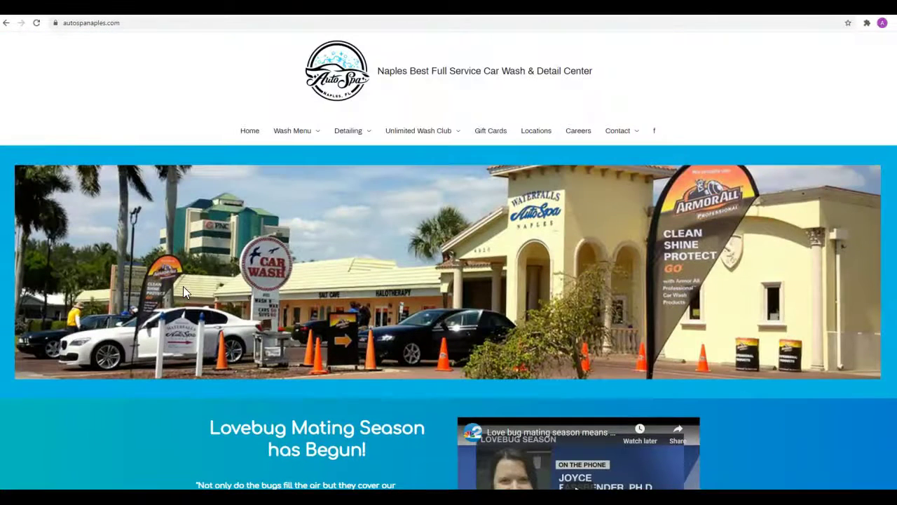
Bring up diamondprodetailing.com and scroll through it down and back to the top
{"action": "left_click", "coordinate": [217, 6]}
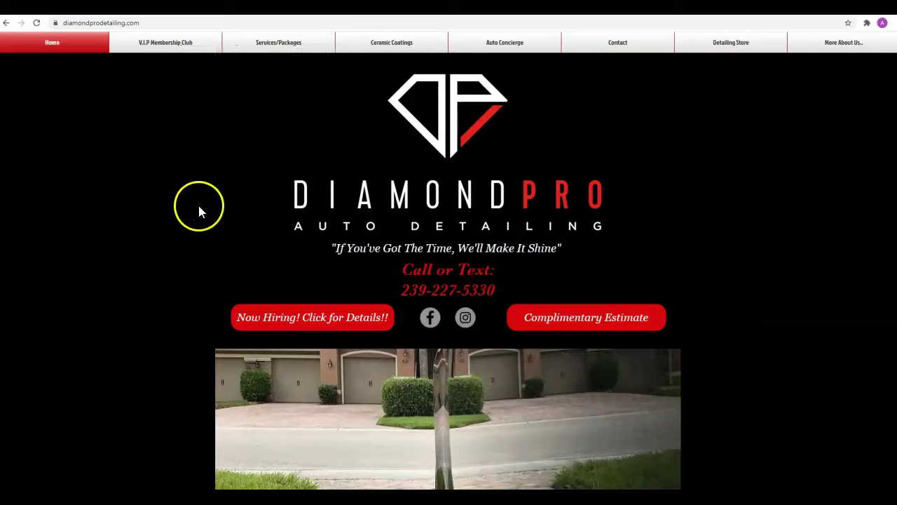
{"action": "scroll", "coordinate": [199, 206], "scroll_direction": "down", "scroll_amount": 1}
{"action": "scroll", "coordinate": [201, 214], "scroll_direction": "down", "scroll_amount": 8}
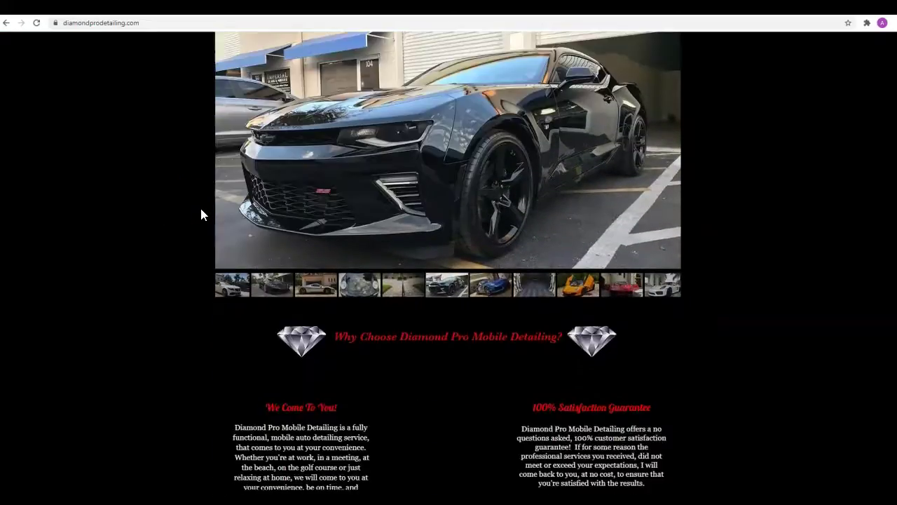
{"action": "scroll", "coordinate": [201, 214], "scroll_direction": "down", "scroll_amount": 7}
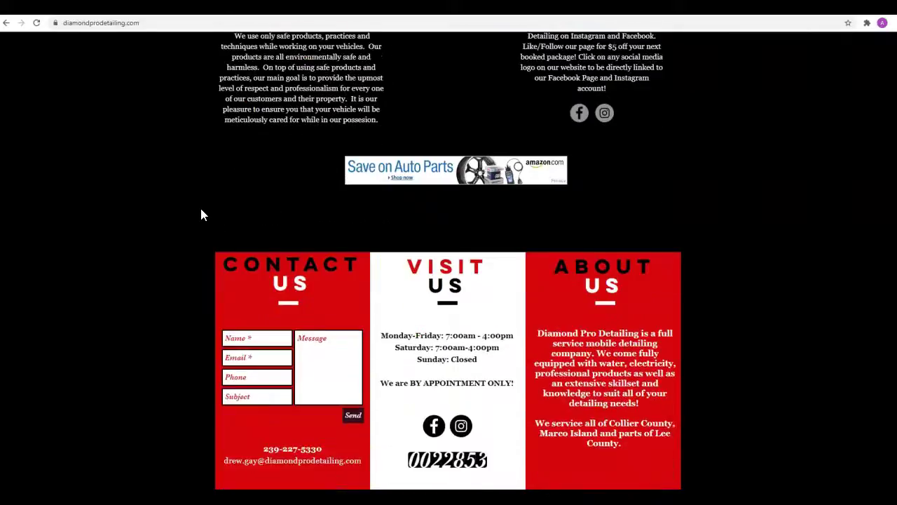
{"action": "scroll", "coordinate": [202, 214], "scroll_direction": "up", "scroll_amount": 4}
{"action": "scroll", "coordinate": [201, 212], "scroll_direction": "up", "scroll_amount": 10}
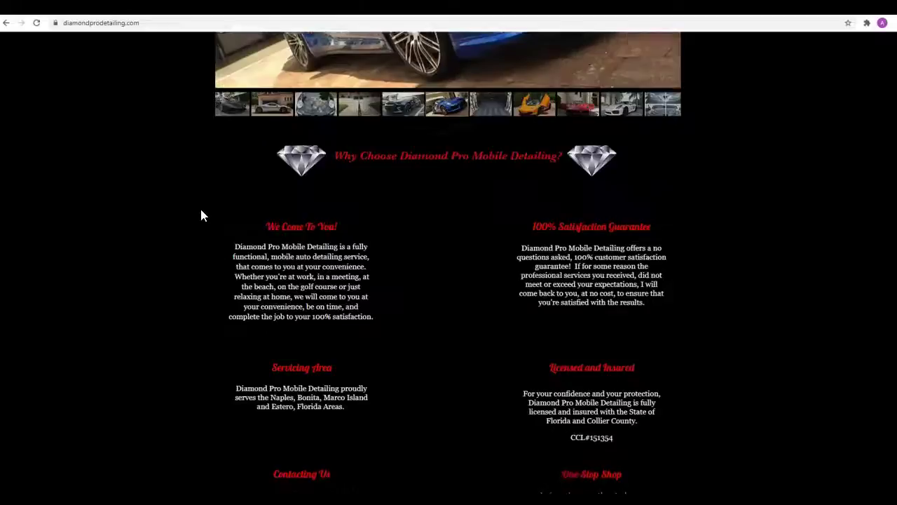
{"action": "scroll", "coordinate": [201, 214], "scroll_direction": "up", "scroll_amount": 1}
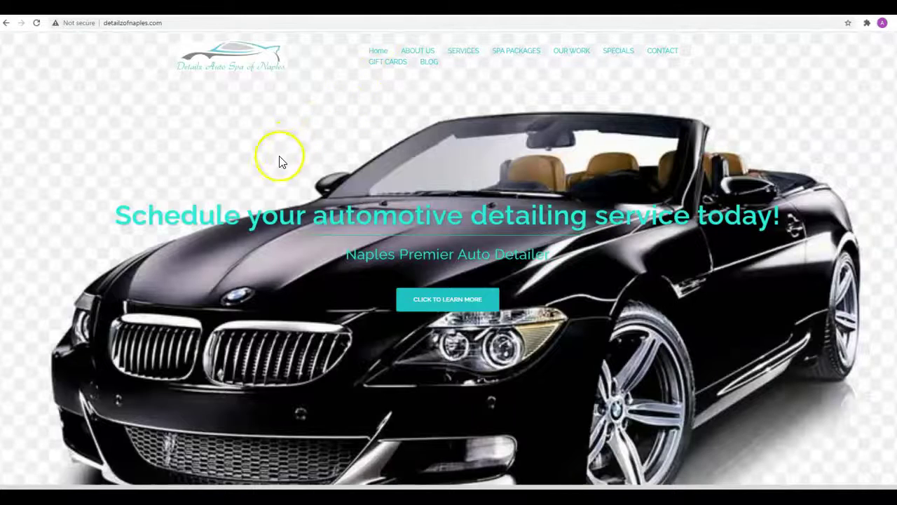
Scroll through the competitor pages again, then show autospanaples.com's Ahrefs overview (DR 3.9, 752 backlinks)
{"action": "scroll", "coordinate": [254, 176], "scroll_direction": "down", "scroll_amount": 10}
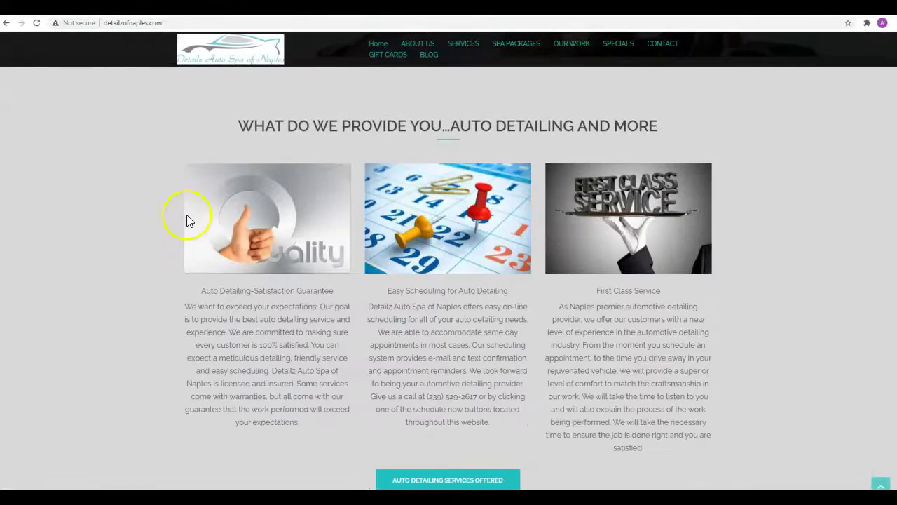
{"action": "scroll", "coordinate": [170, 228], "scroll_direction": "down", "scroll_amount": 12}
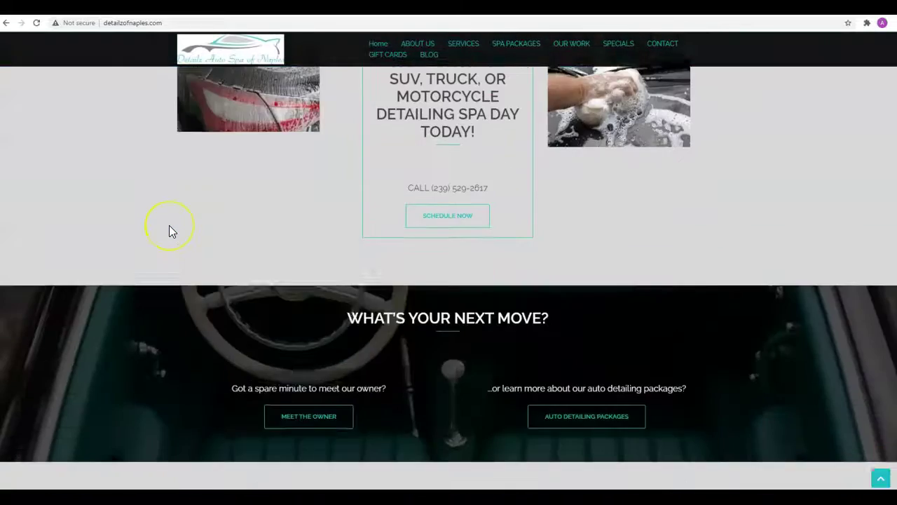
{"action": "scroll", "coordinate": [165, 234], "scroll_direction": "down", "scroll_amount": 15}
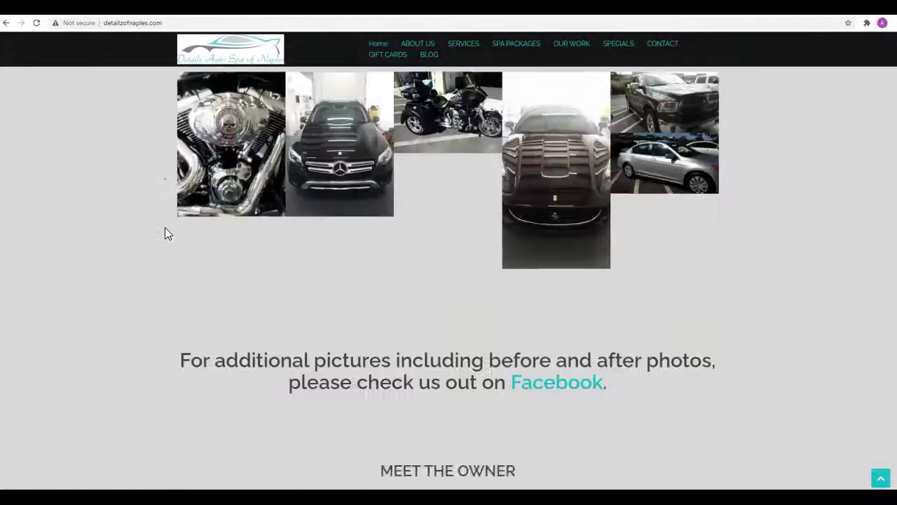
{"action": "scroll", "coordinate": [164, 228], "scroll_direction": "down", "scroll_amount": 3}
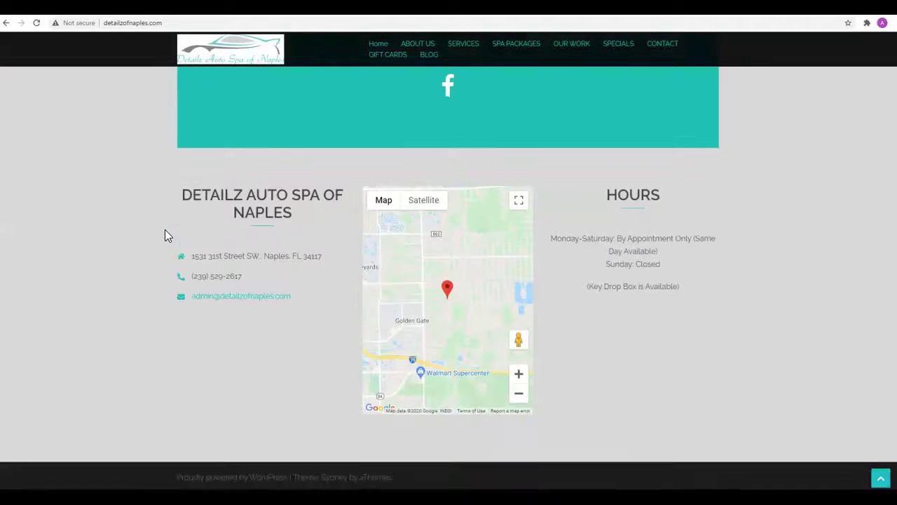
{"action": "scroll", "coordinate": [165, 229], "scroll_direction": "up", "scroll_amount": 9}
{"action": "scroll", "coordinate": [165, 236], "scroll_direction": "up", "scroll_amount": 12}
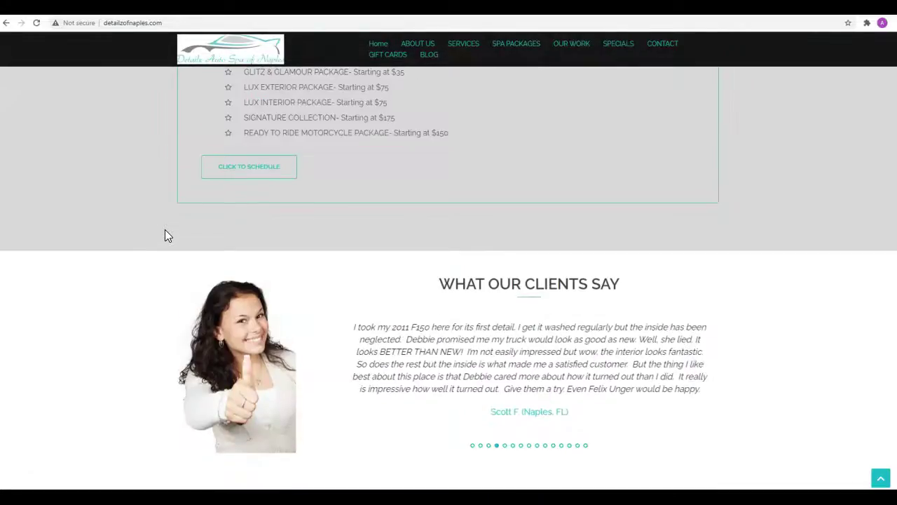
{"action": "scroll", "coordinate": [165, 229], "scroll_direction": "up", "scroll_amount": 12}
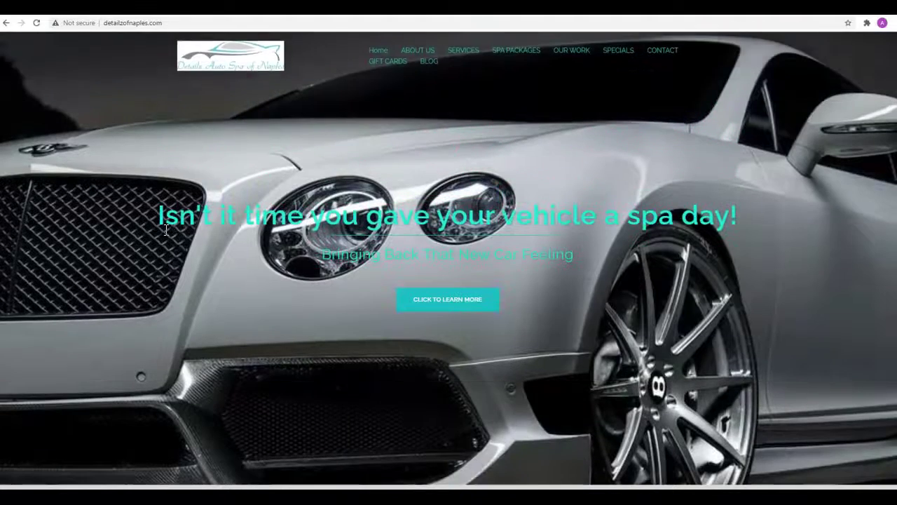
{"action": "left_click", "coordinate": [134, 23]}
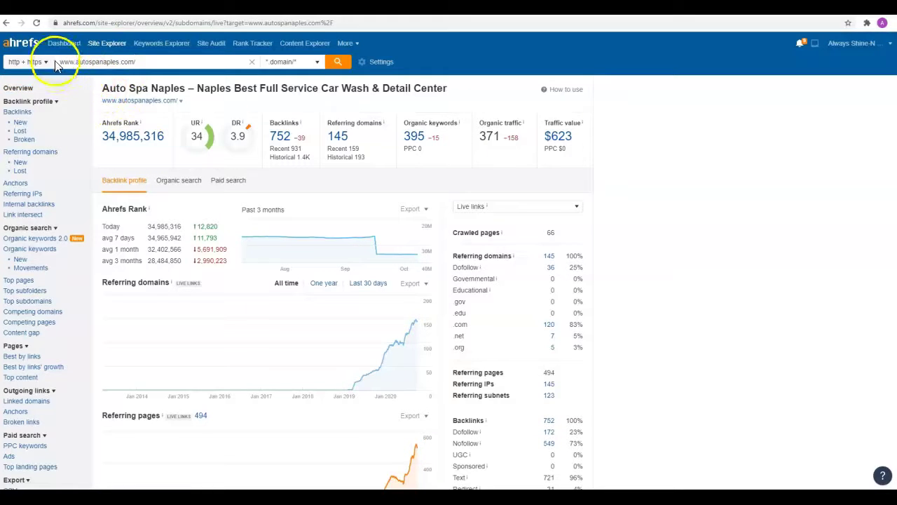
Browse autospanaples.com's traffic-sorted organic keywords, topped by 'auto spa' at position 5
{"action": "left_click", "coordinate": [417, 141]}
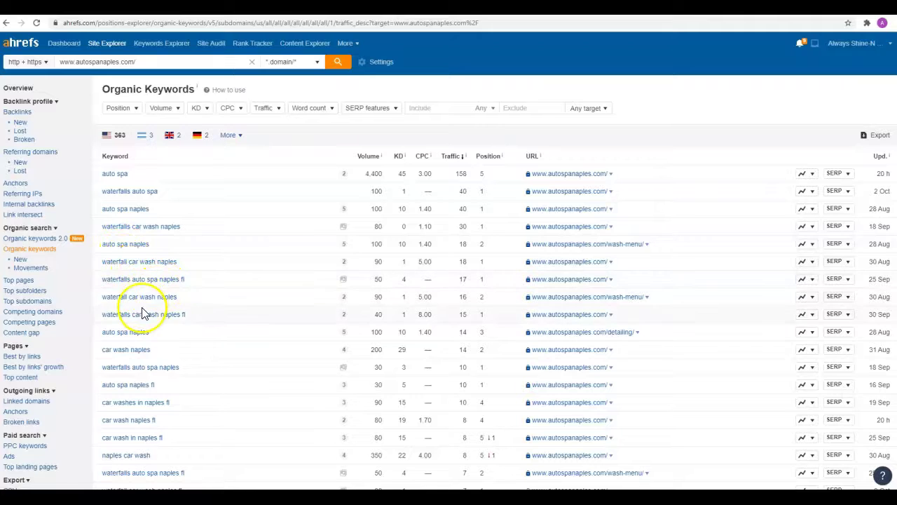
{"action": "scroll", "coordinate": [186, 312], "scroll_direction": "down", "scroll_amount": 1}
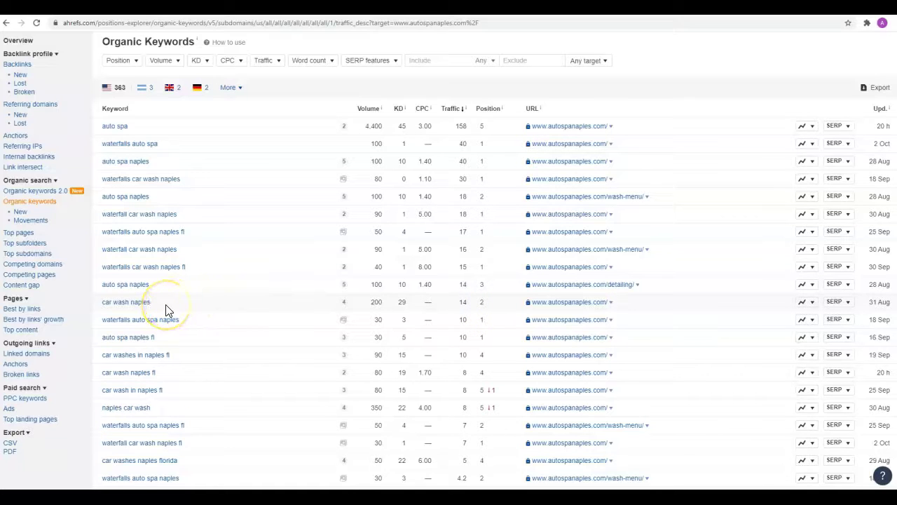
{"action": "scroll", "coordinate": [166, 311], "scroll_direction": "down", "scroll_amount": 1}
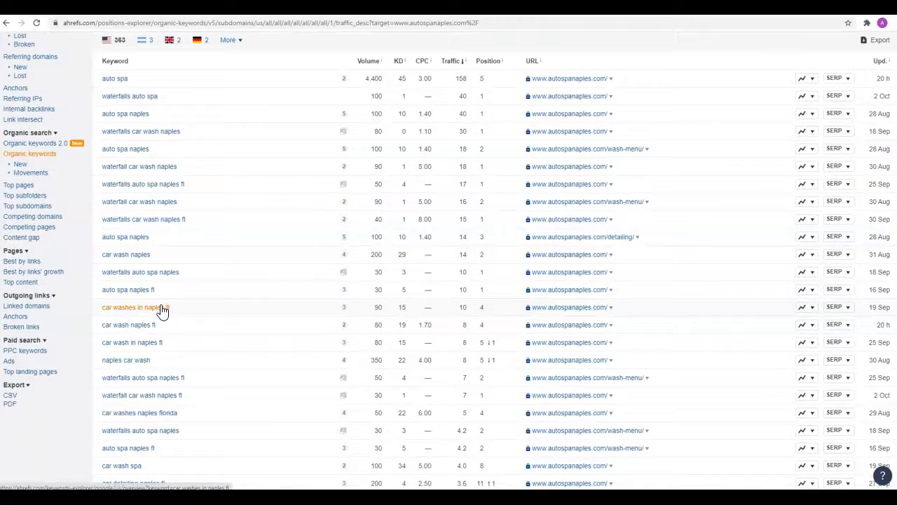
{"action": "scroll", "coordinate": [161, 310], "scroll_direction": "down", "scroll_amount": 1}
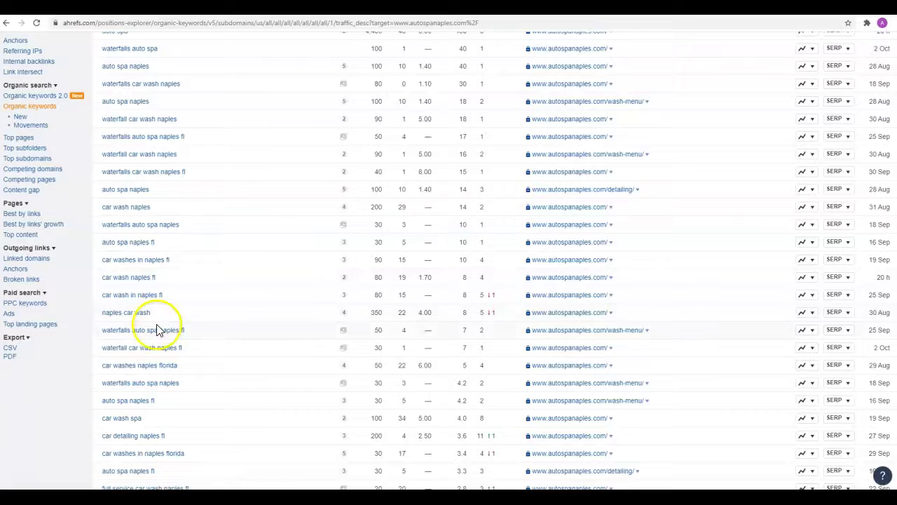
{"action": "scroll", "coordinate": [156, 324], "scroll_direction": "down", "scroll_amount": 1}
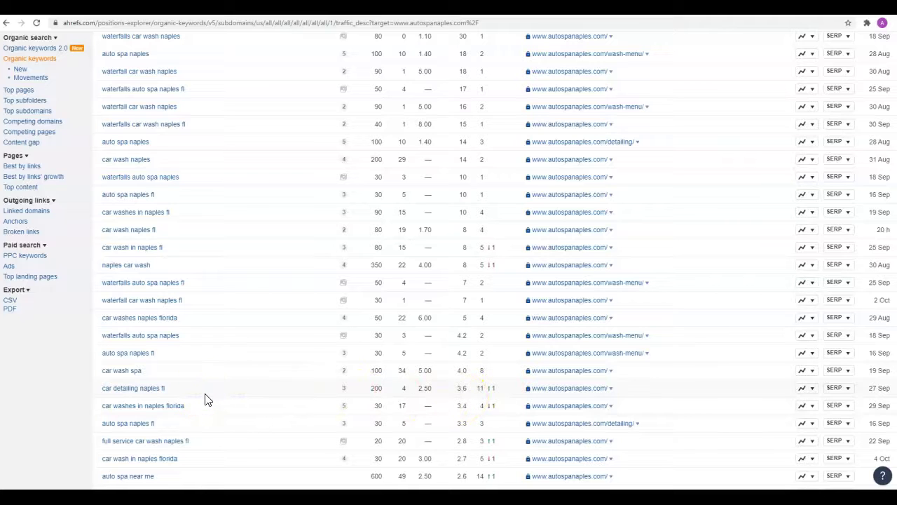
{"action": "scroll", "coordinate": [206, 399], "scroll_direction": "up", "scroll_amount": 3}
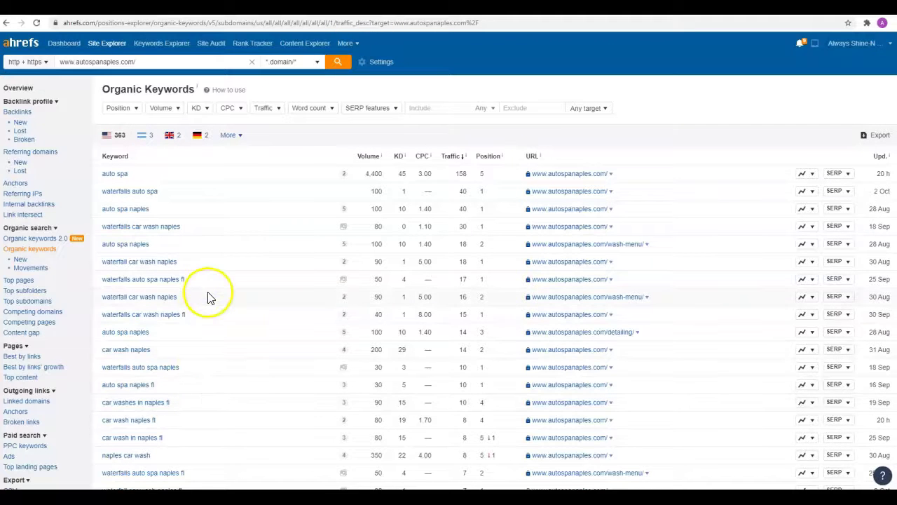
Check Diamond Pro's 100 organic keywords, then return to its overview (UR 7, 25 backlinks)
{"action": "left_click", "coordinate": [21, 90]}
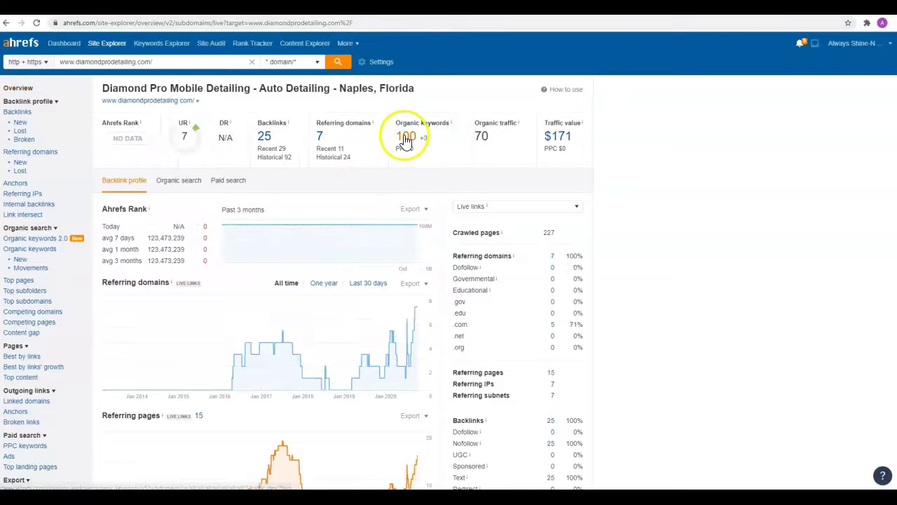
{"action": "left_click", "coordinate": [406, 137]}
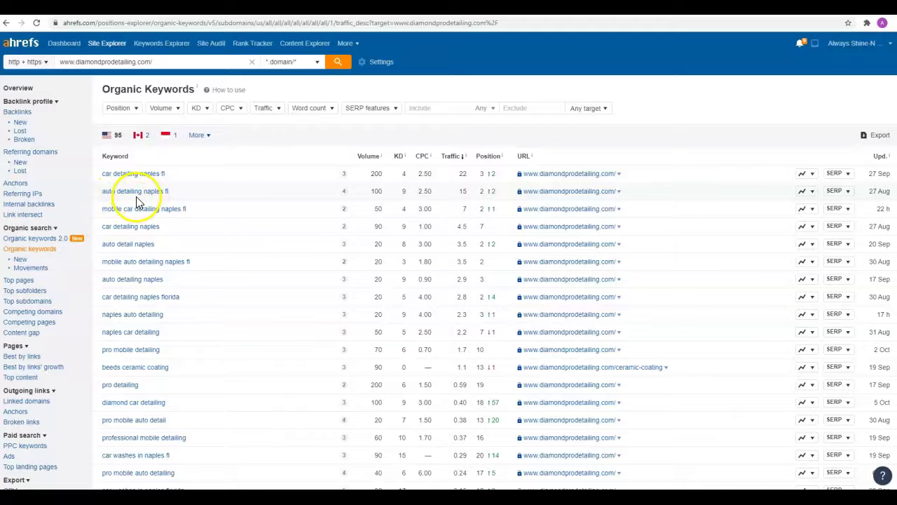
{"action": "left_click", "coordinate": [27, 91]}
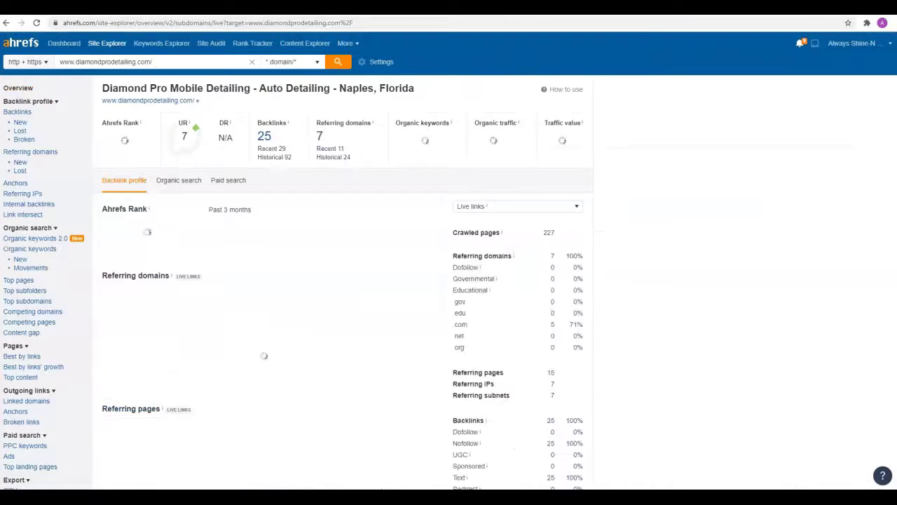
Show the Google results and local map pack for 'auto detailing naples fl'
{"action": "left_click", "coordinate": [617, 7]}
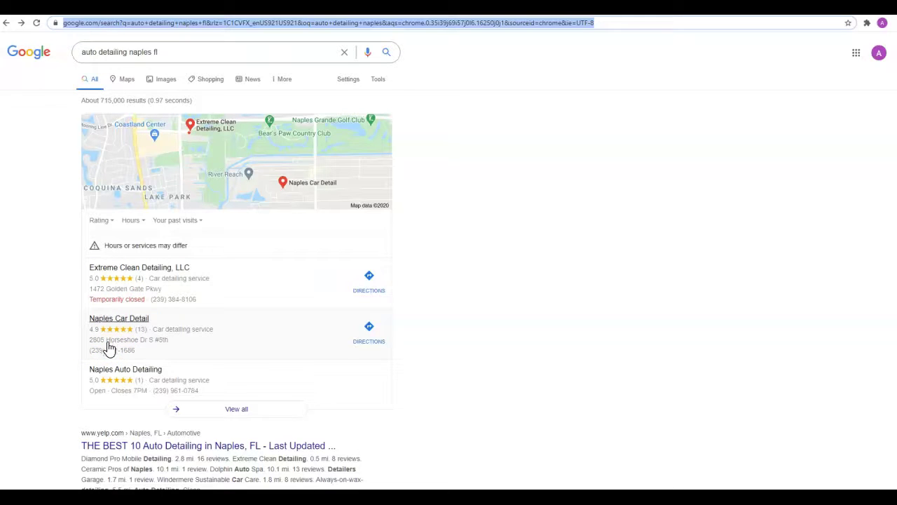
{"action": "left_click", "coordinate": [69, 328]}
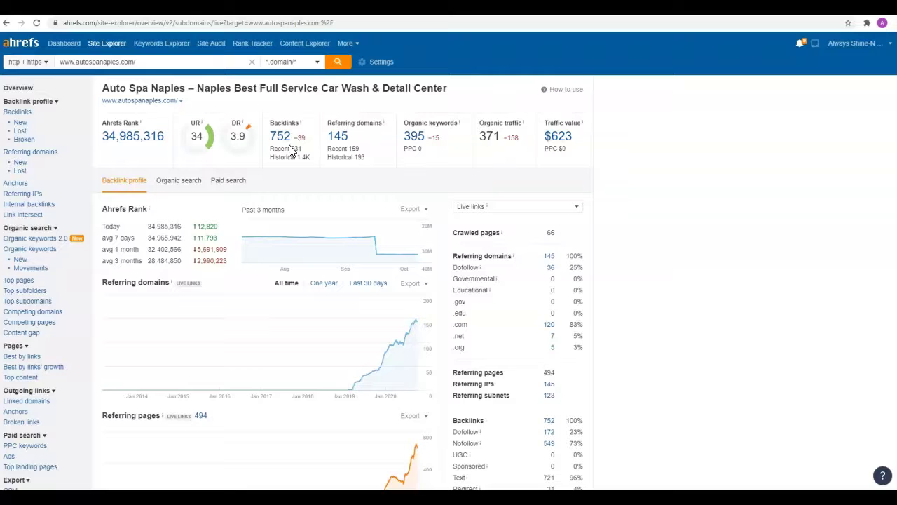
Compare Diamond Pro's and detailzofnaples.com's (17 backlinks) Ahrefs overviews, ending on Diamond Pro's
{"action": "left_click", "coordinate": [319, 7]}
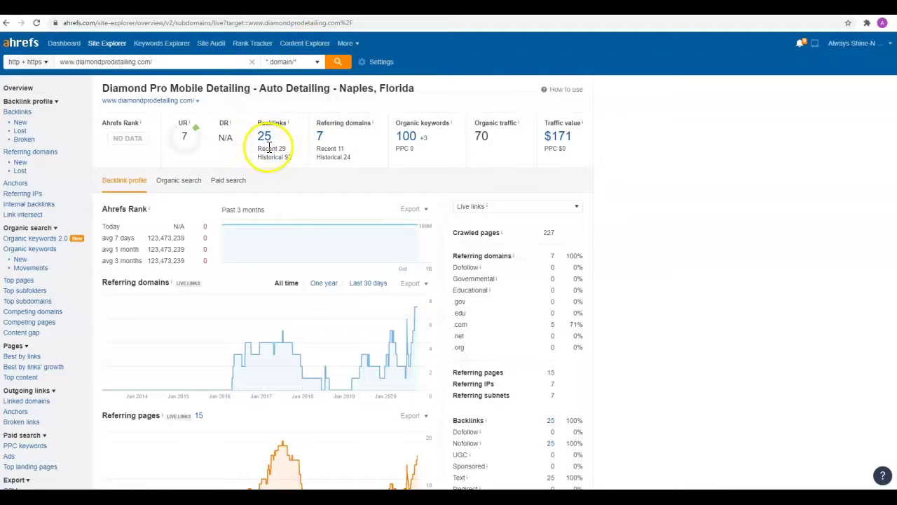
{"action": "left_click", "coordinate": [425, 39]}
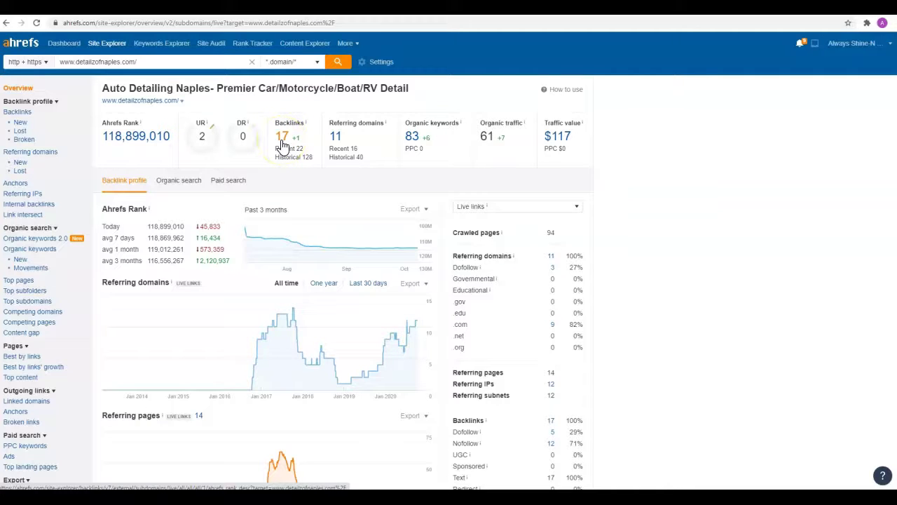
{"action": "left_click", "coordinate": [327, 14]}
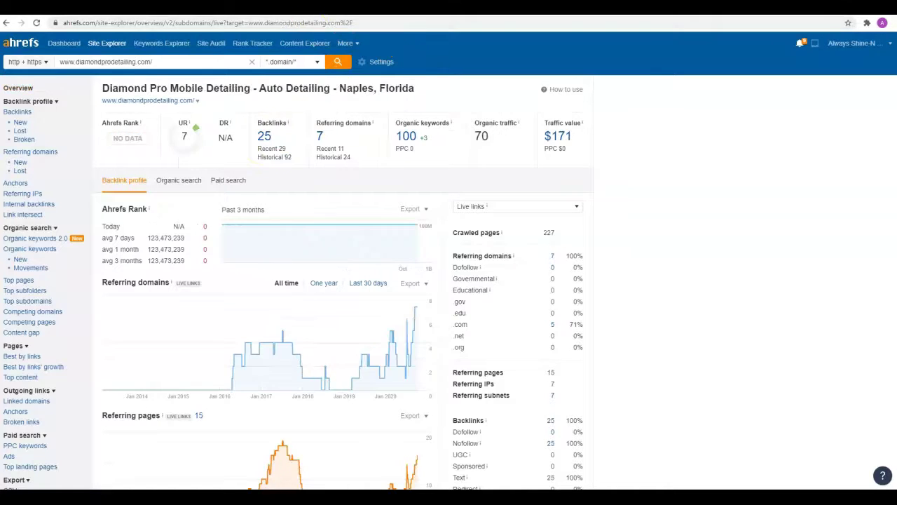
Browse Diamond Pro's 25 live backlinks, led by DR 90 Yellowpages.com listings, and return to the top
{"action": "left_click", "coordinate": [264, 137]}
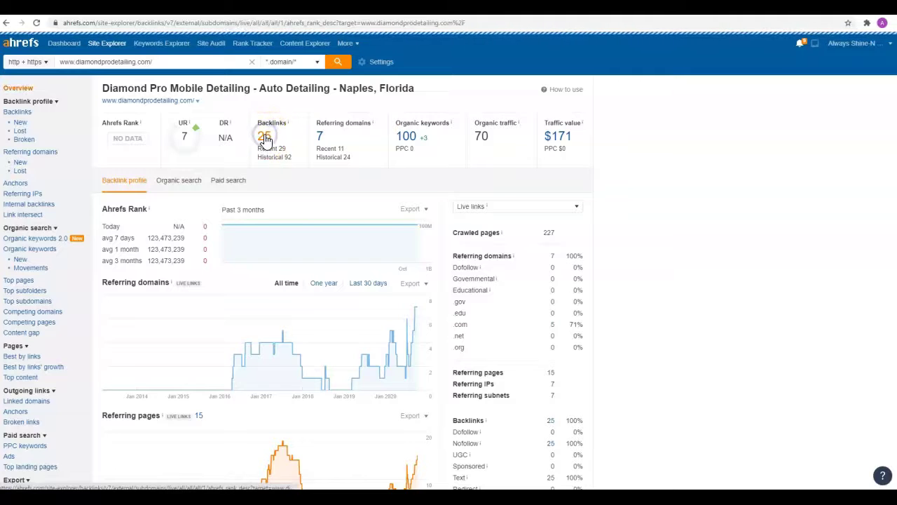
{"action": "scroll", "coordinate": [150, 226], "scroll_direction": "down", "scroll_amount": 1}
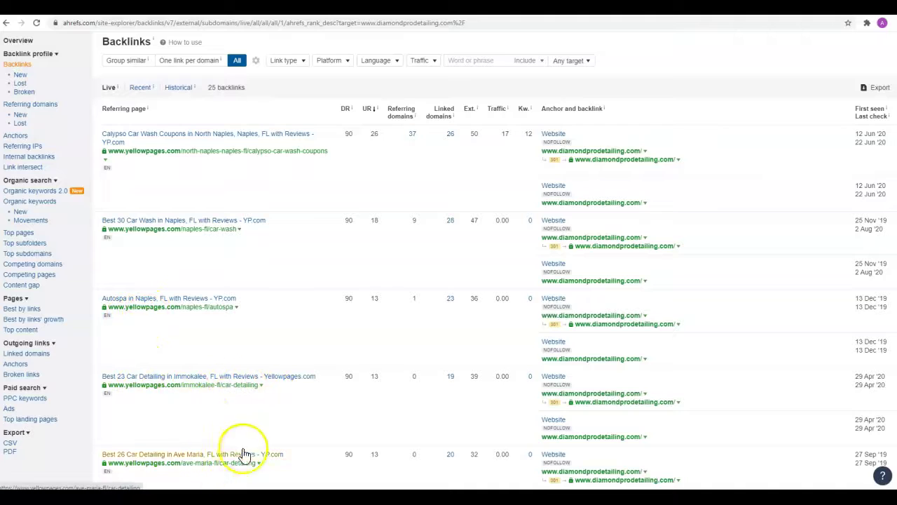
{"action": "scroll", "coordinate": [176, 386], "scroll_direction": "down", "scroll_amount": 3}
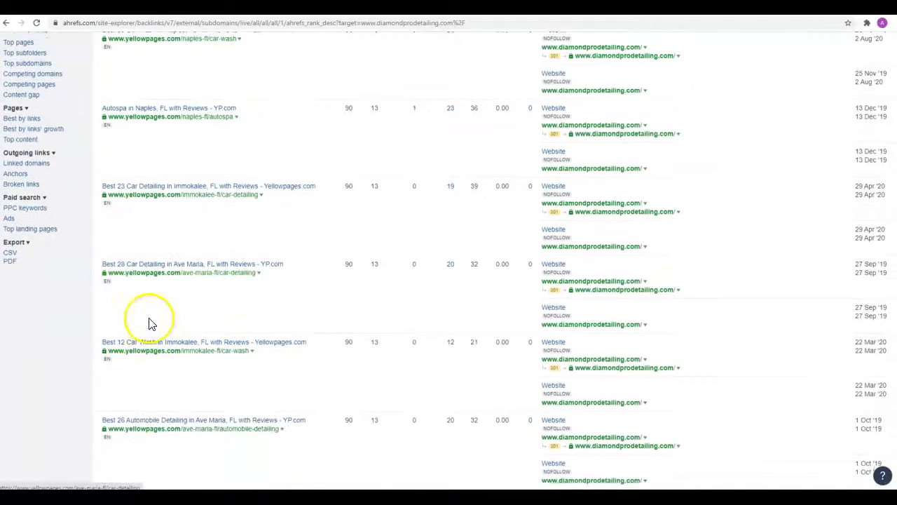
{"action": "scroll", "coordinate": [150, 324], "scroll_direction": "down", "scroll_amount": 4}
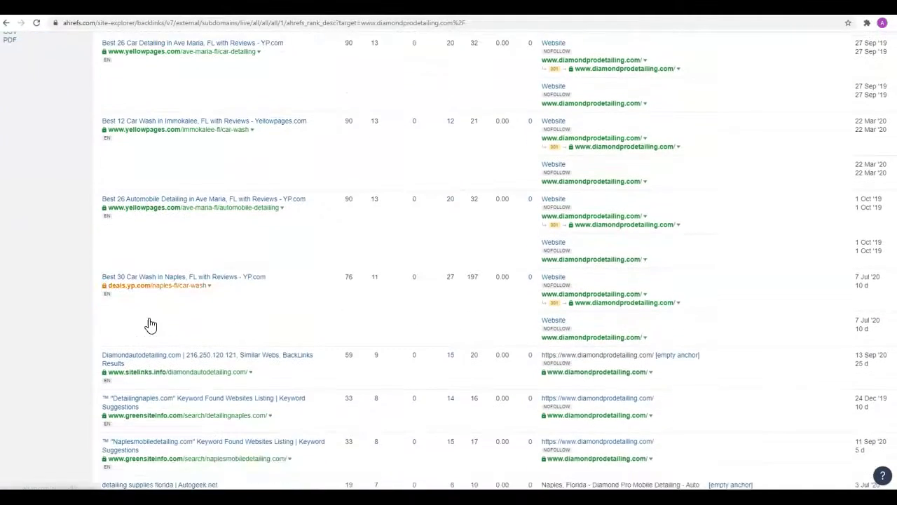
{"action": "scroll", "coordinate": [150, 324], "scroll_direction": "down", "scroll_amount": 2}
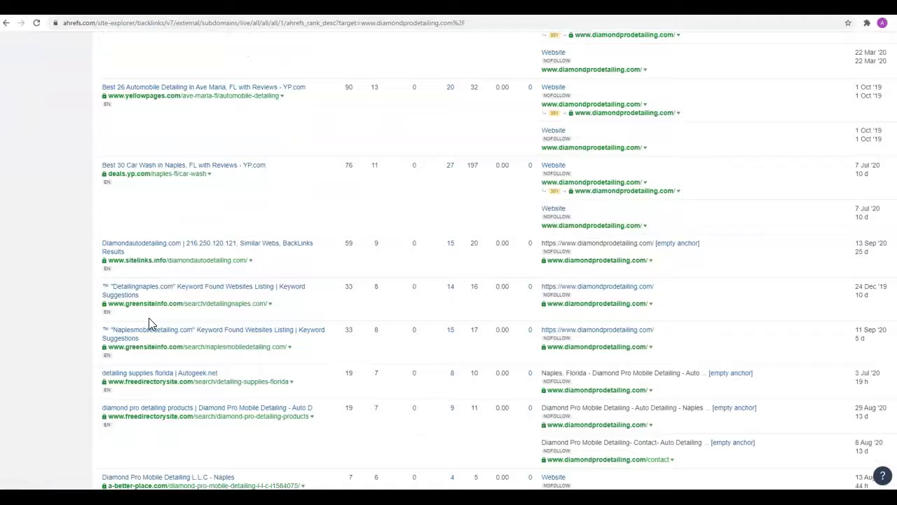
{"action": "scroll", "coordinate": [149, 324], "scroll_direction": "down", "scroll_amount": 1}
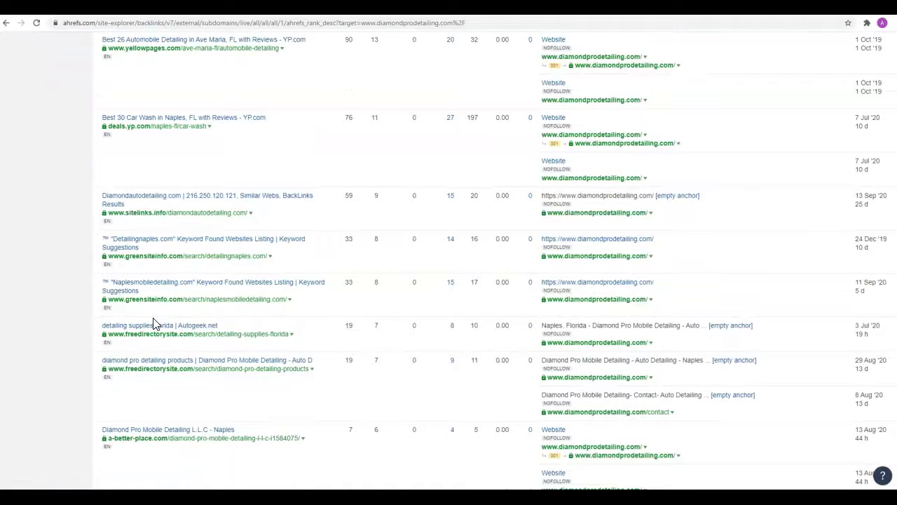
{"action": "scroll", "coordinate": [156, 324], "scroll_direction": "down", "scroll_amount": 2}
{"action": "left_click", "coordinate": [155, 356]}
{"action": "scroll", "coordinate": [155, 359], "scroll_direction": "up", "scroll_amount": 5}
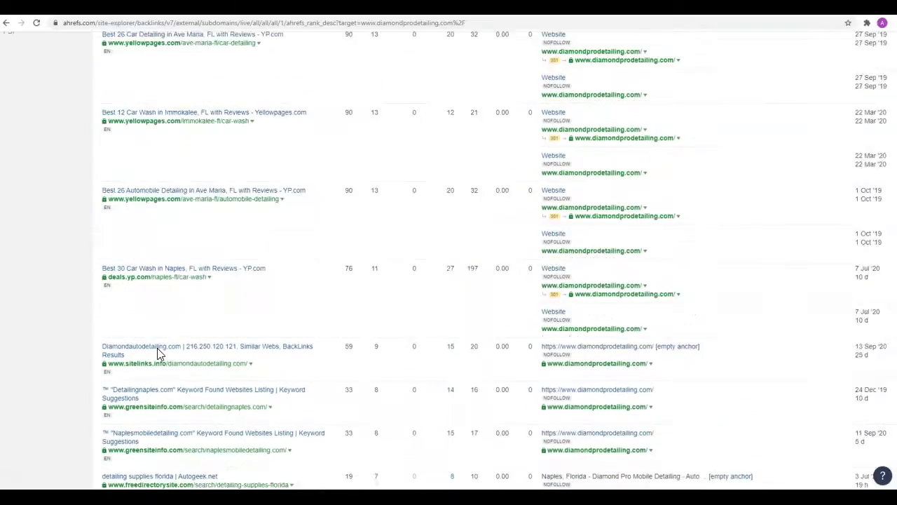
{"action": "scroll", "coordinate": [157, 354], "scroll_direction": "up", "scroll_amount": 7}
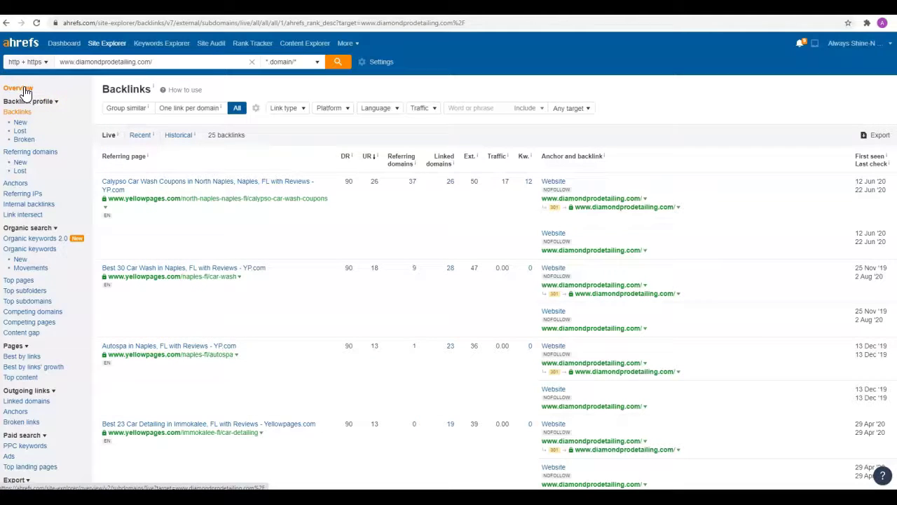
Return from Diamond Pro's backlinks report to its Site Explorer overview
{"action": "left_click", "coordinate": [23, 90]}
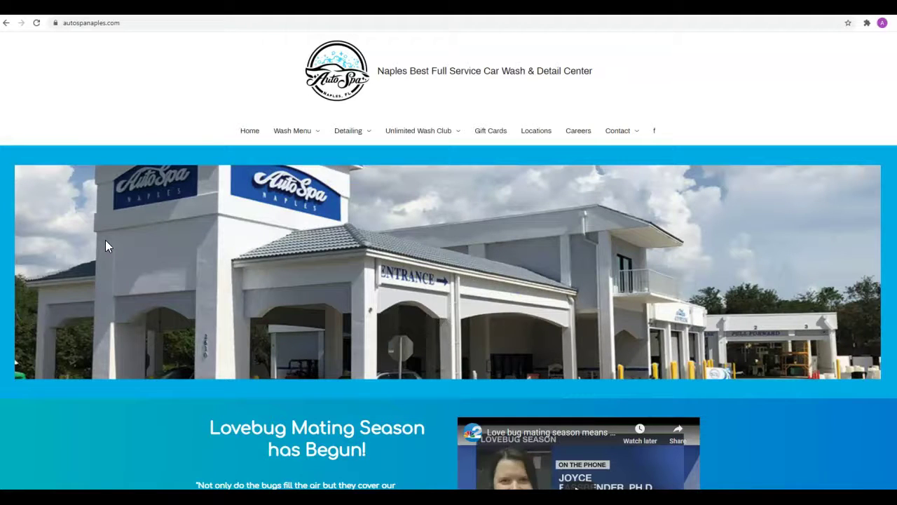
{"action": "left_click", "coordinate": [118, 249]}
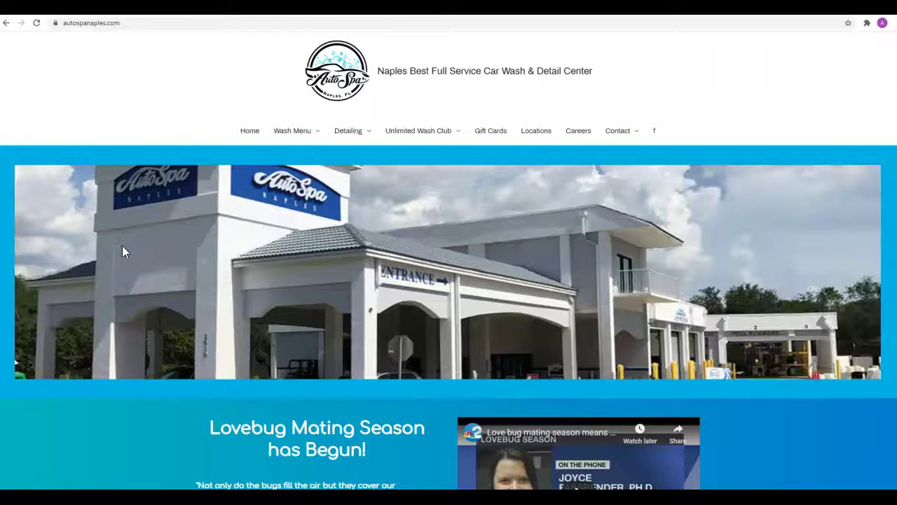
{"action": "left_click", "coordinate": [120, 263]}
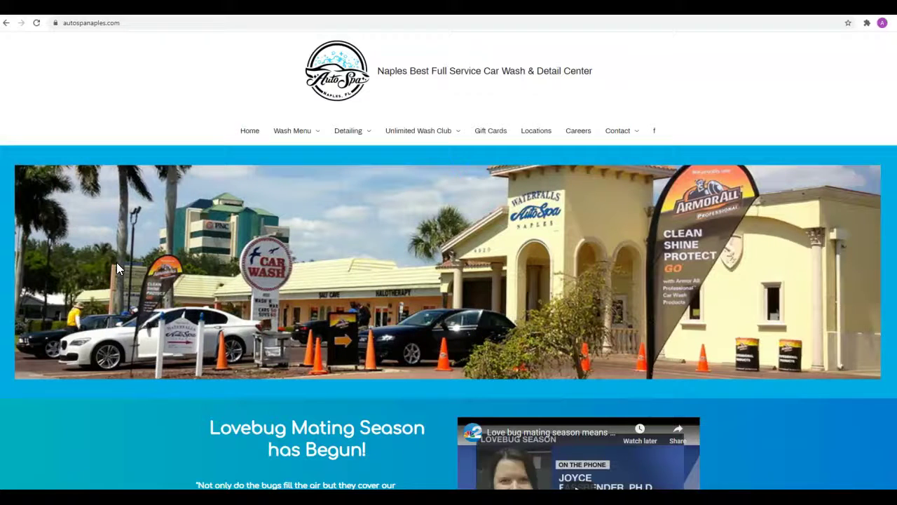
{"action": "left_click", "coordinate": [143, 267]}
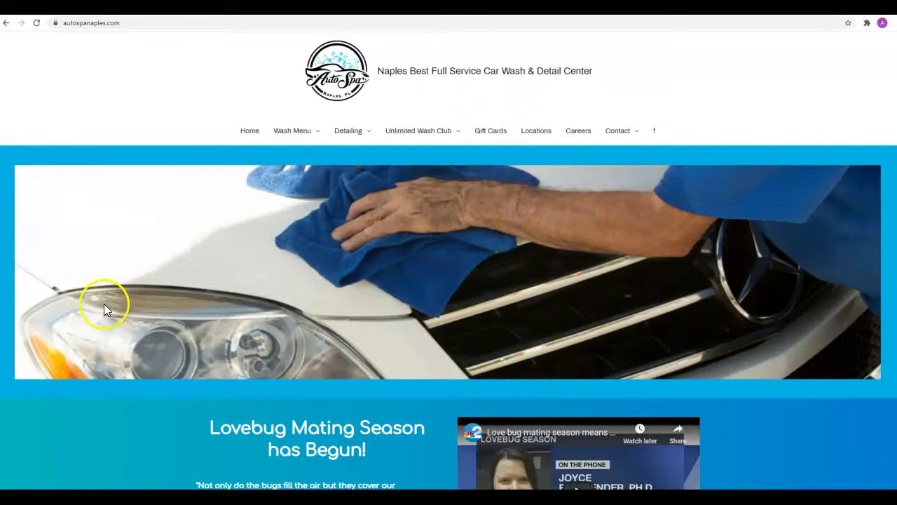